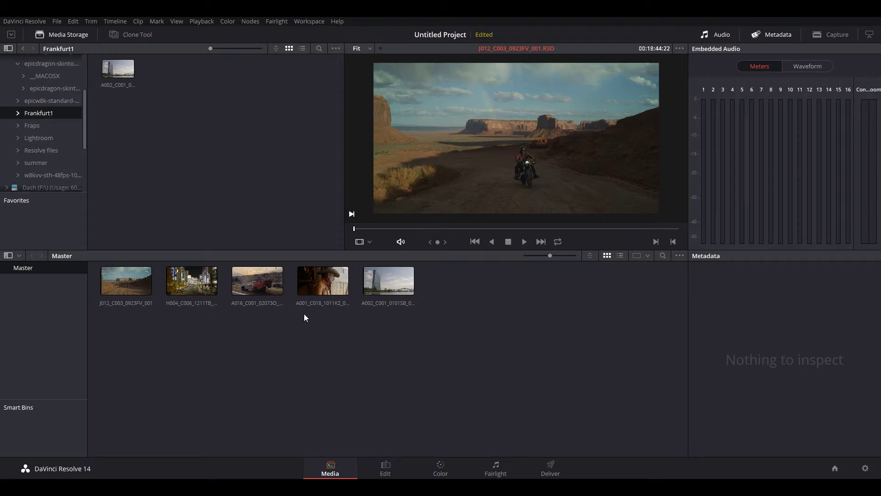
# Step: Place the J012_C003_0923FV_001 desert clip on Video 1 of a new Timeline 1
pyautogui.click(129, 292)
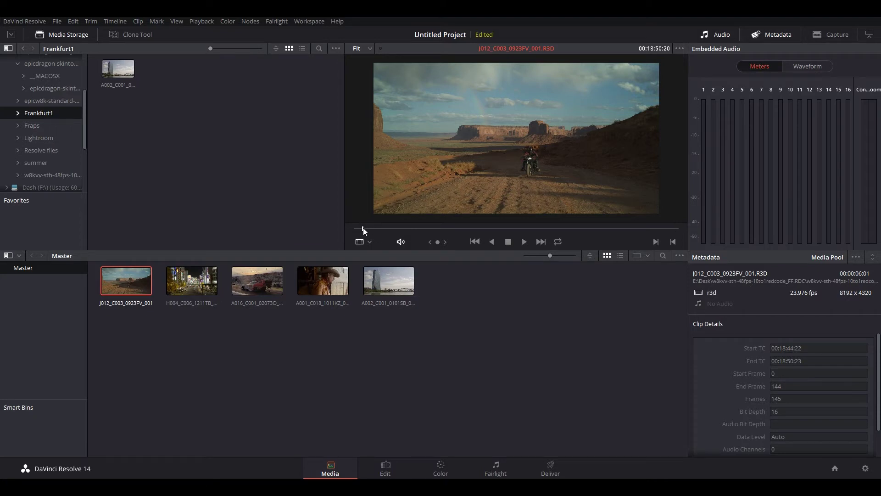
pyautogui.moveTo(362, 228); pyautogui.dragTo(354, 228)
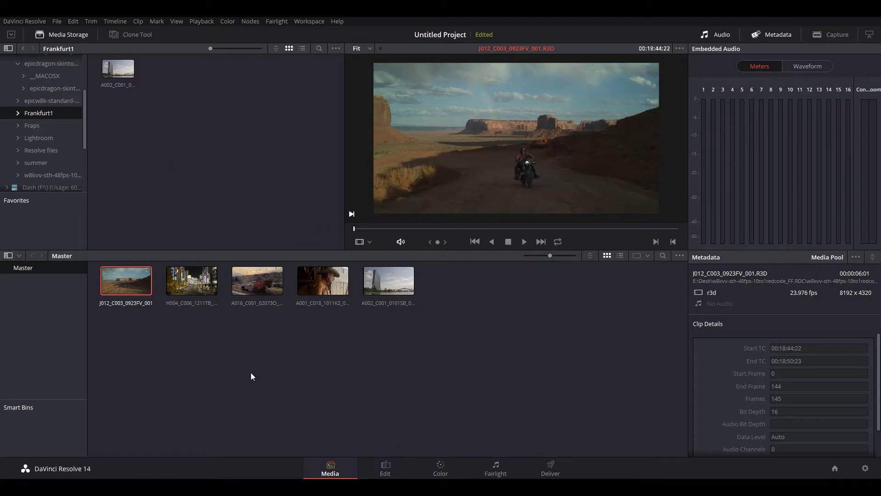
pyautogui.click(386, 468)
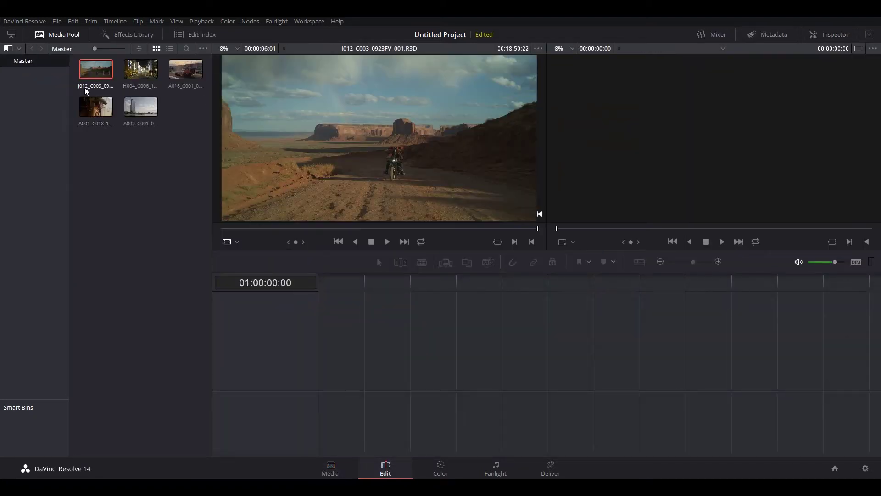
pyautogui.moveTo(95, 63); pyautogui.dragTo(295, 340)
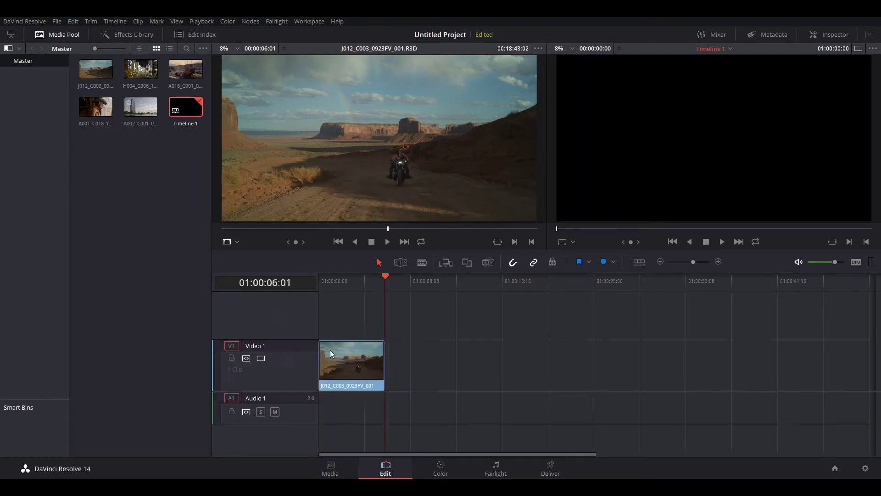
# Step: Play Timeline 1 from its start several times to test real-time playback
pyautogui.click(324, 278)
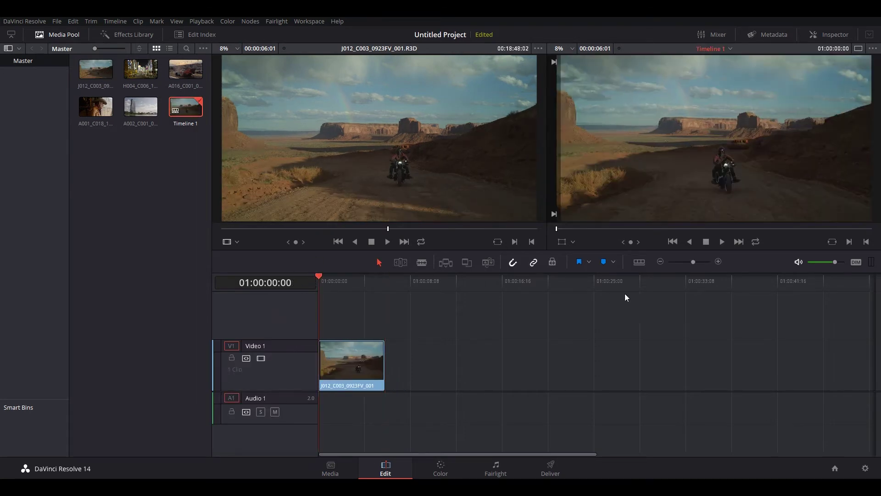
pyautogui.click(722, 241)
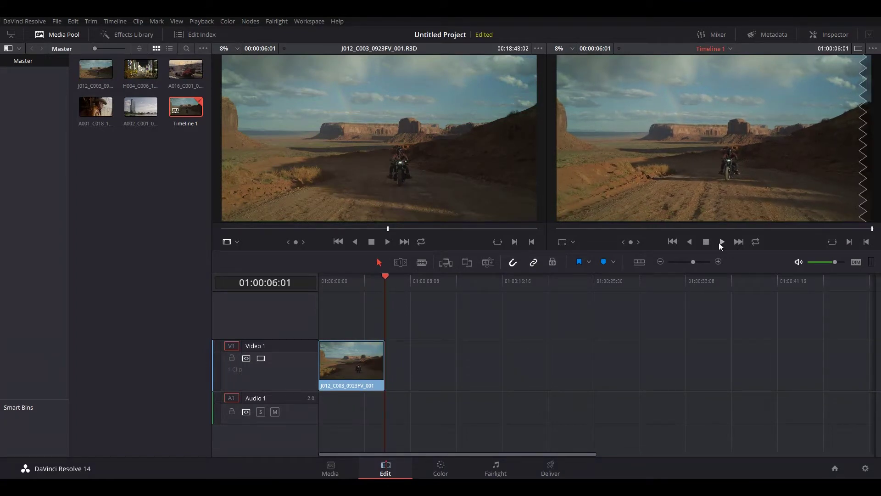
pyautogui.click(557, 228)
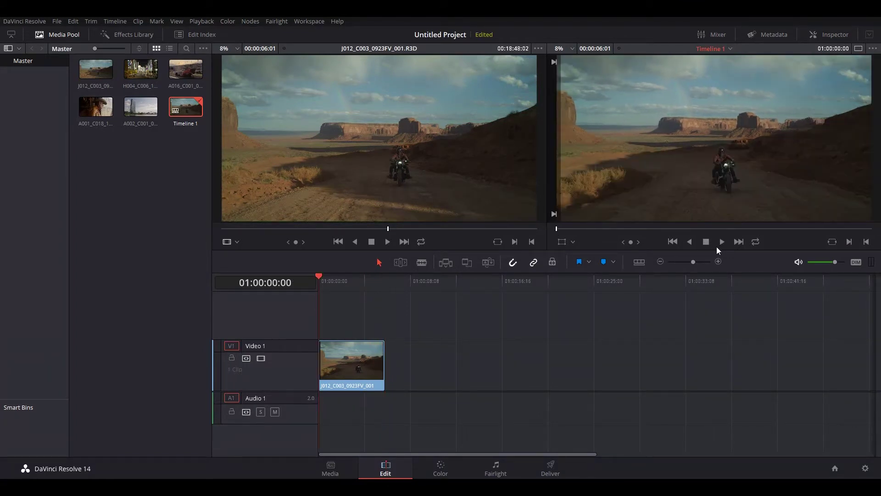
pyautogui.click(722, 242)
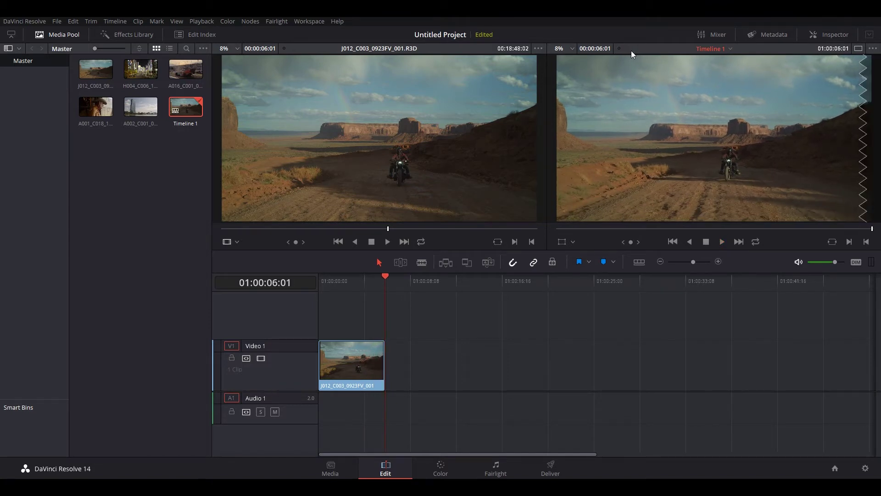
pyautogui.click(722, 241)
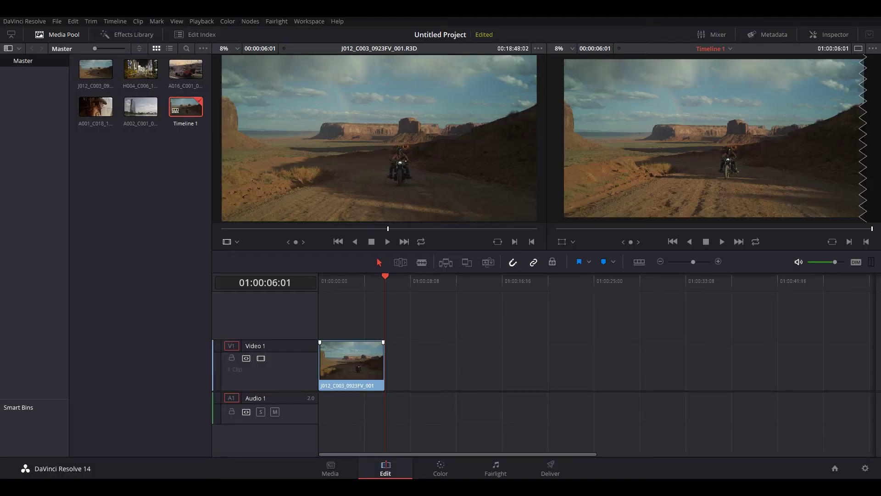
pyautogui.click(327, 463)
# Step: Delete the desert clip from Video 1 of Timeline 1
pyautogui.click(378, 464)
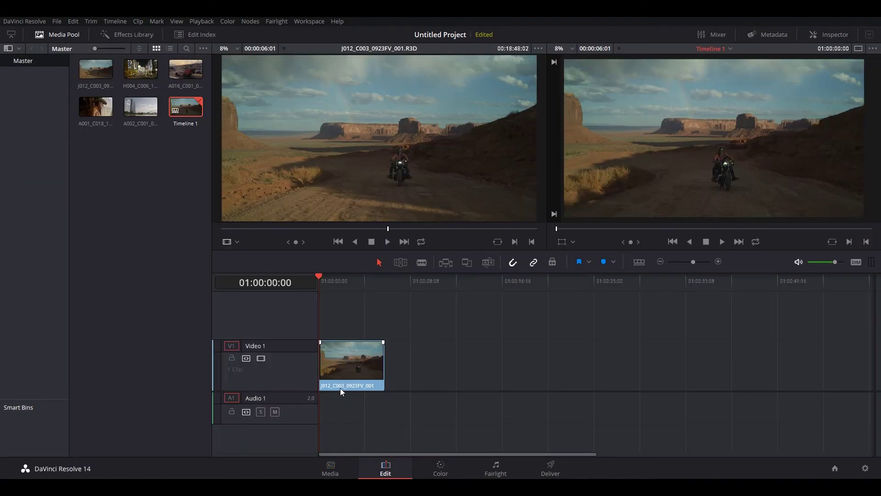
pyautogui.click(340, 378)
pyautogui.press('Delete')
# Step: Inspect the H004_C006_1211TB_001 night street clip's details on the Media page
pyautogui.click(333, 468)
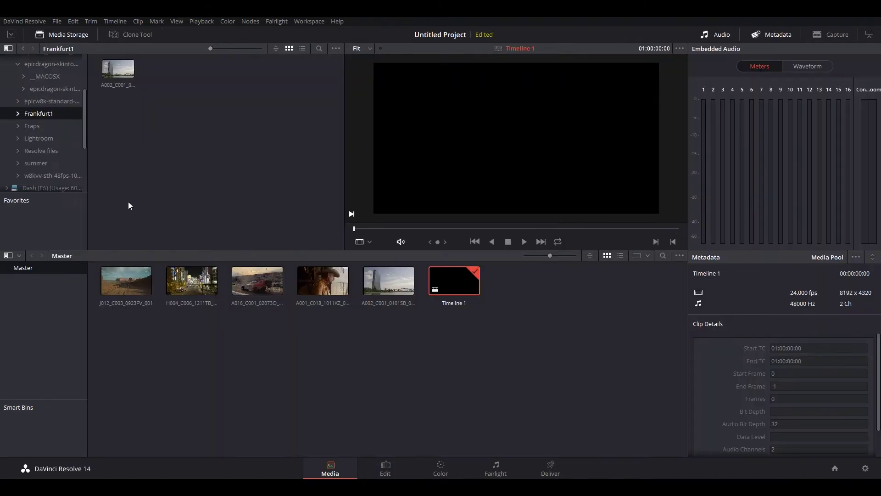
pyautogui.click(204, 277)
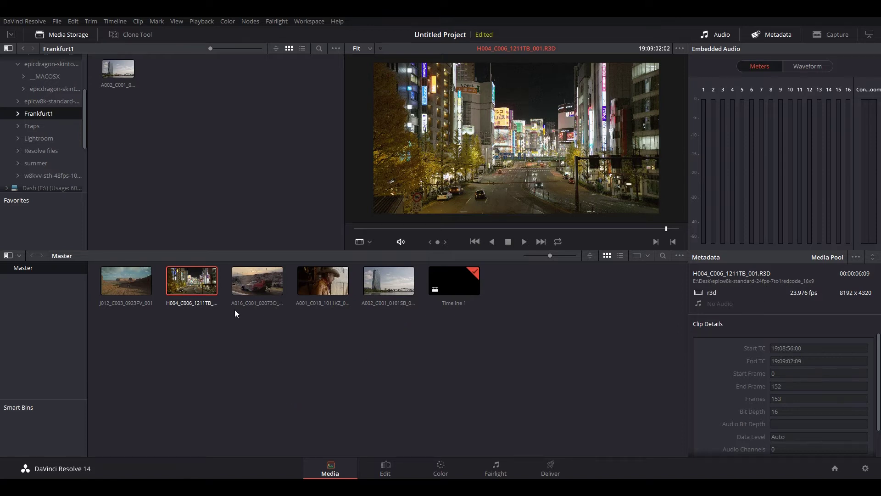
pyautogui.click(386, 468)
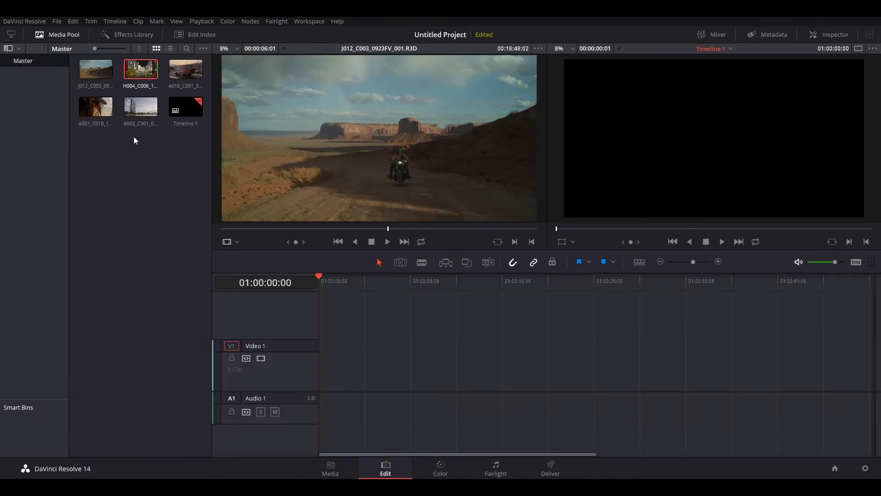
# Step: Put the H004 night street clip on Video 1 and replay it from the start repeatedly
pyautogui.moveTo(153, 74); pyautogui.dragTo(287, 338)
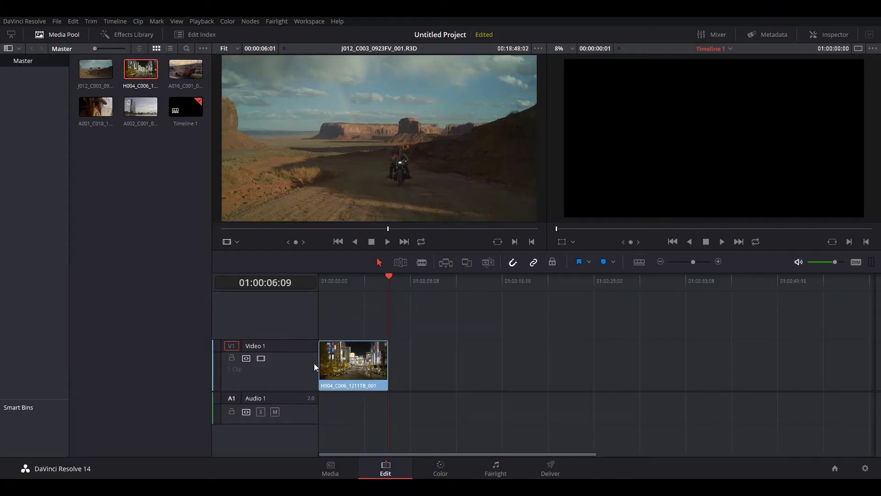
pyautogui.click(324, 282)
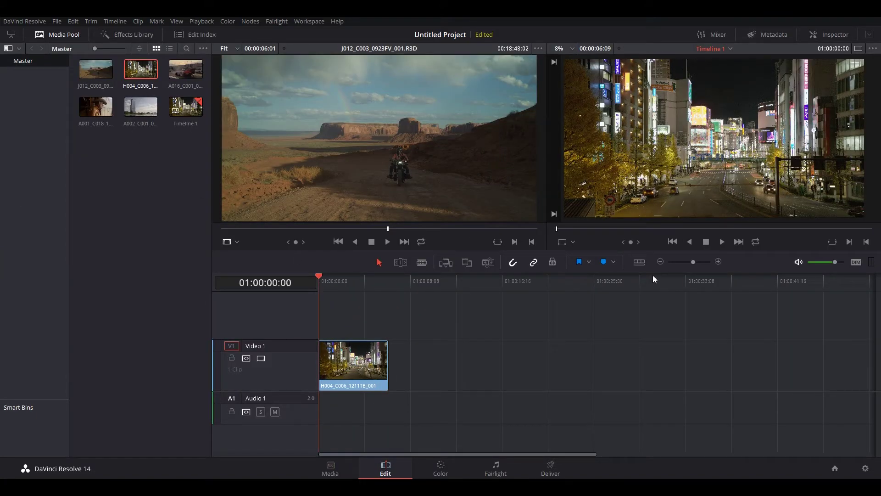
pyautogui.click(721, 246)
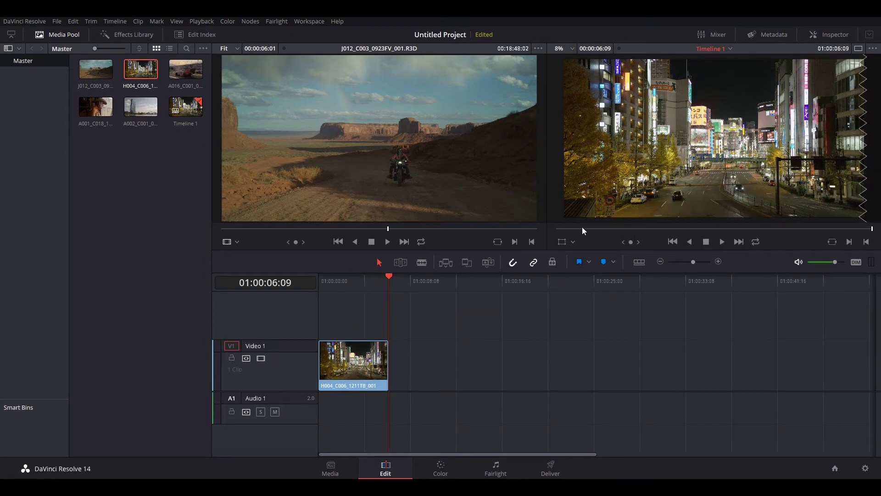
pyautogui.click(547, 231)
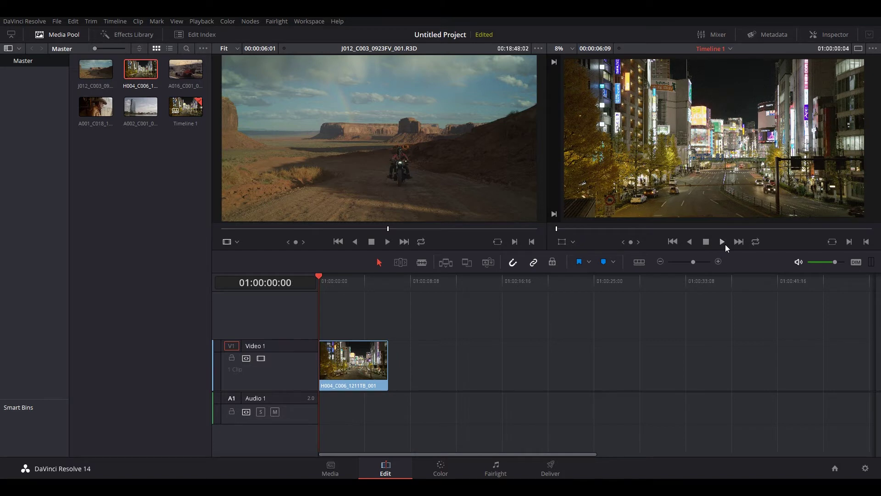
pyautogui.click(724, 244)
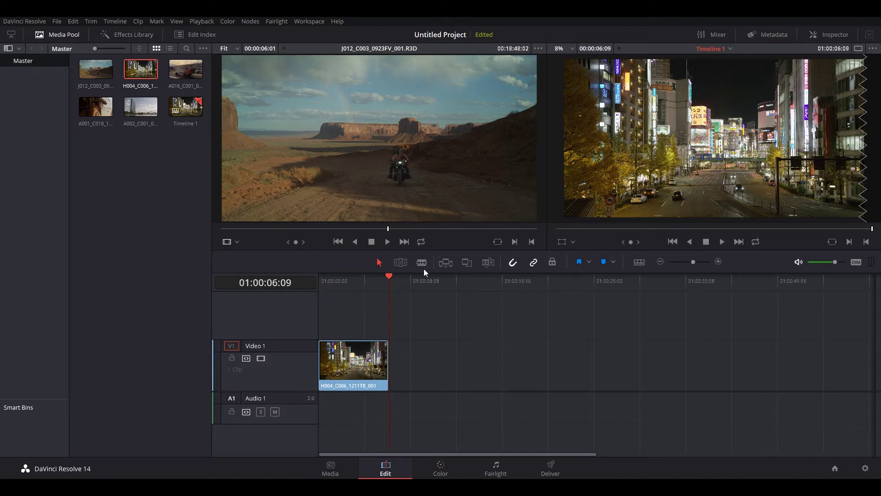
pyautogui.press('Home')
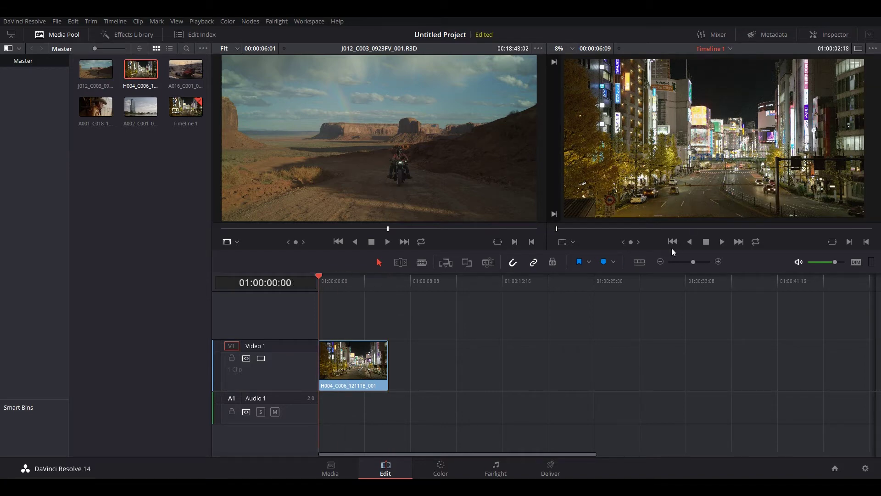
pyautogui.click(722, 244)
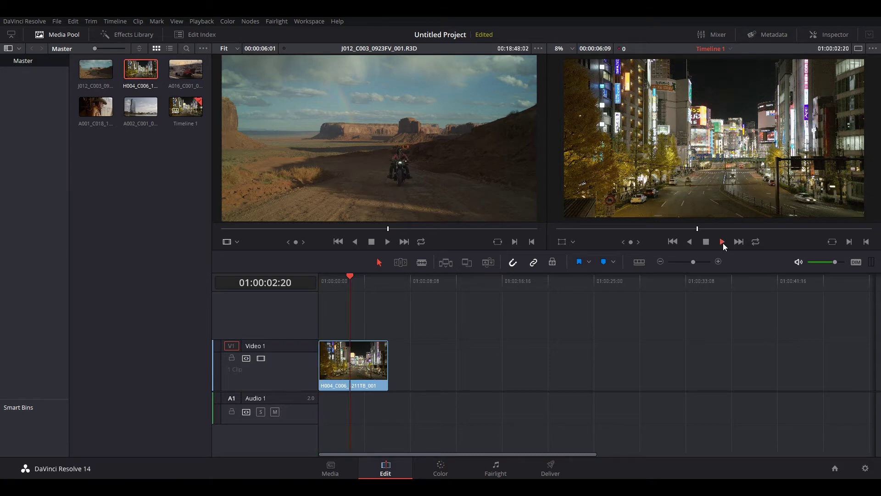
pyautogui.moveTo(359, 278); pyautogui.dragTo(262, 287)
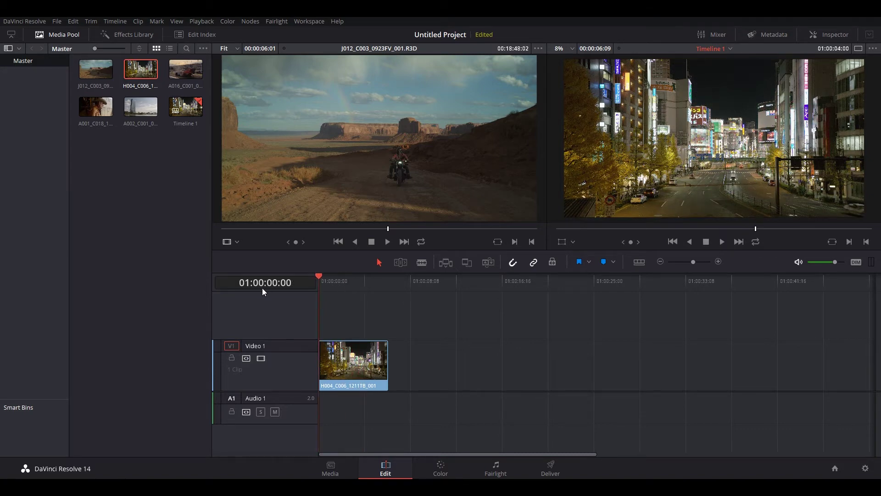
pyautogui.click(723, 243)
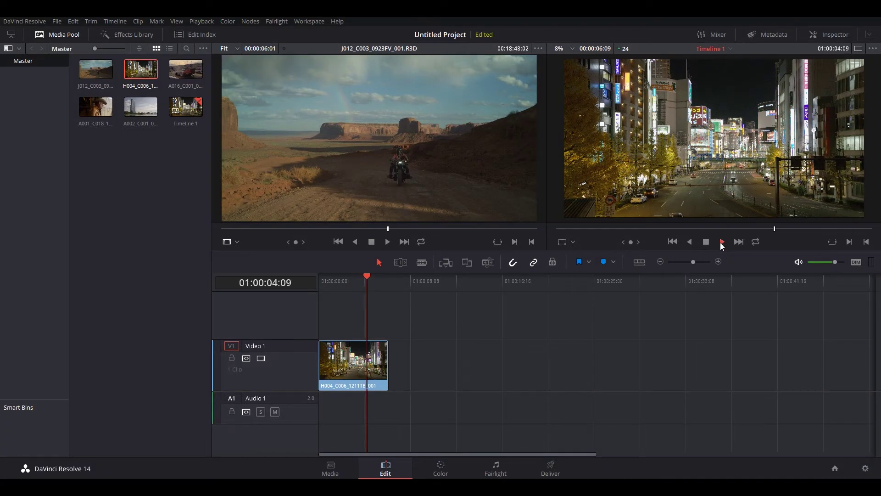
pyautogui.click(722, 241)
# Step: Play the night street clip on the Color page, then stop it
pyautogui.click(440, 466)
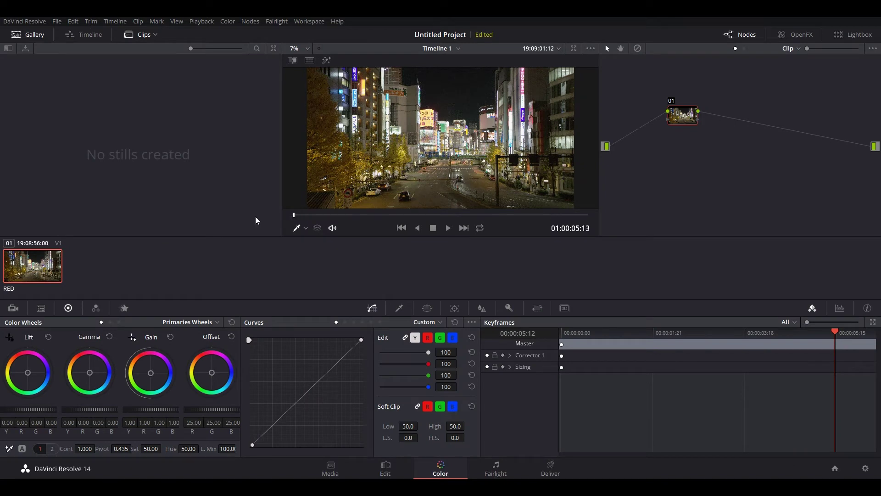
pyautogui.click(447, 227)
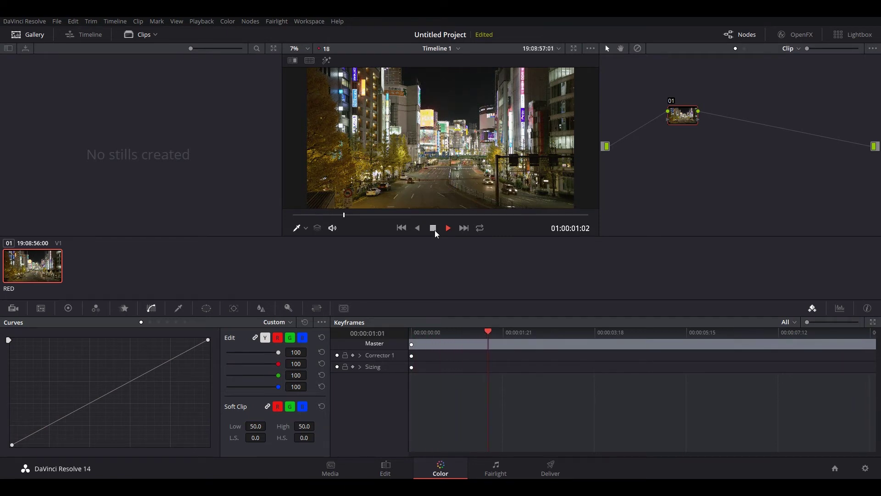
pyautogui.click(435, 230)
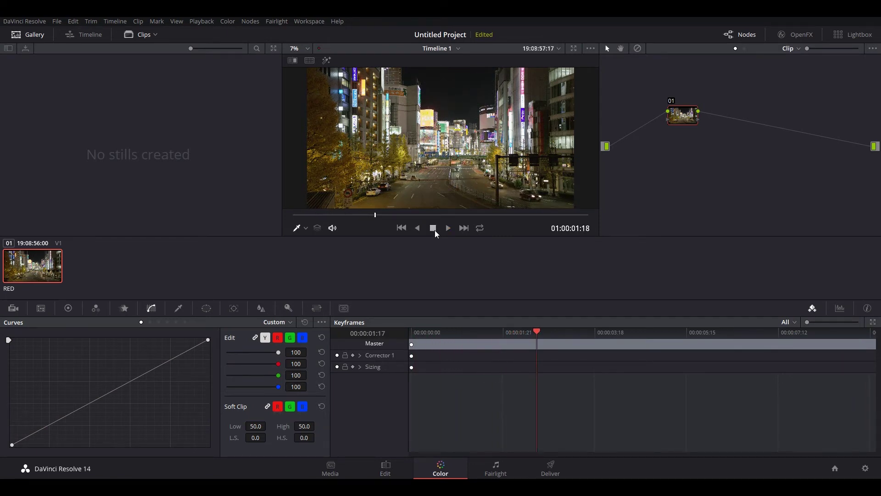
# Step: Delete the night street clip from Video 1 on the Edit page
pyautogui.click(332, 465)
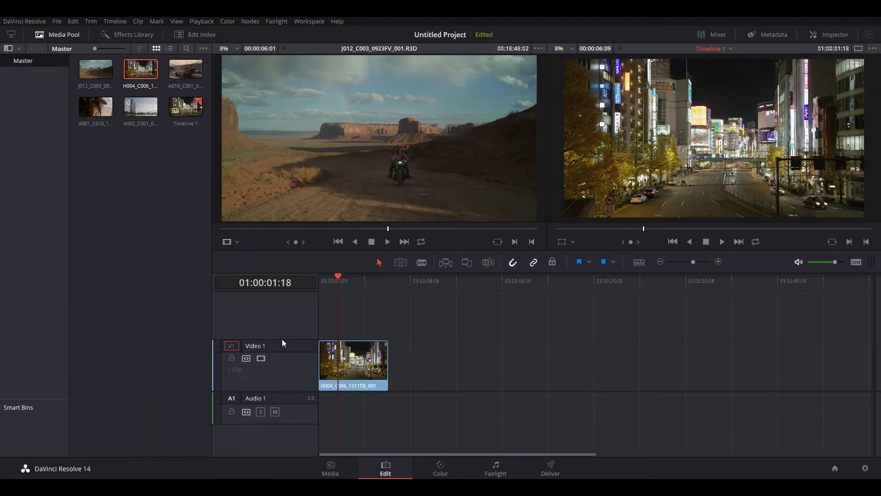
pyautogui.click(351, 353)
pyautogui.press('Delete')
pyautogui.press('Home')
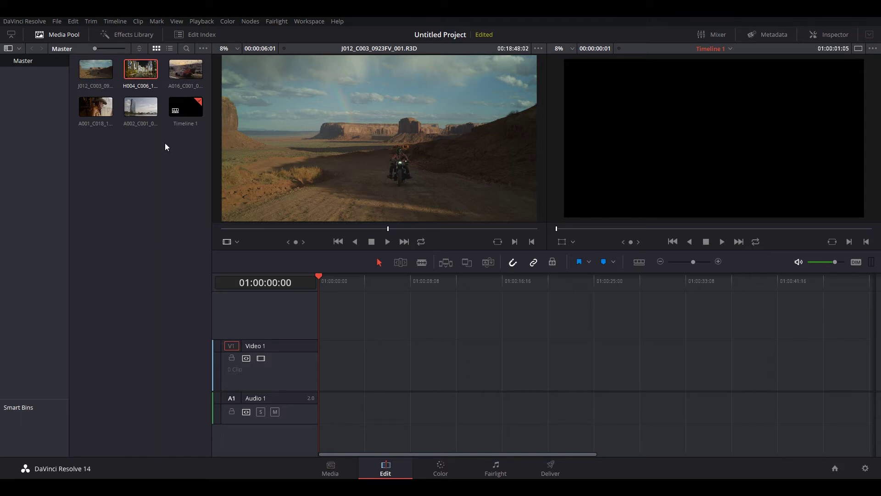
# Step: Select the A001_C018 cowboy clip to view its 6144 x 3160, 23.976 fps details
pyautogui.click(104, 109)
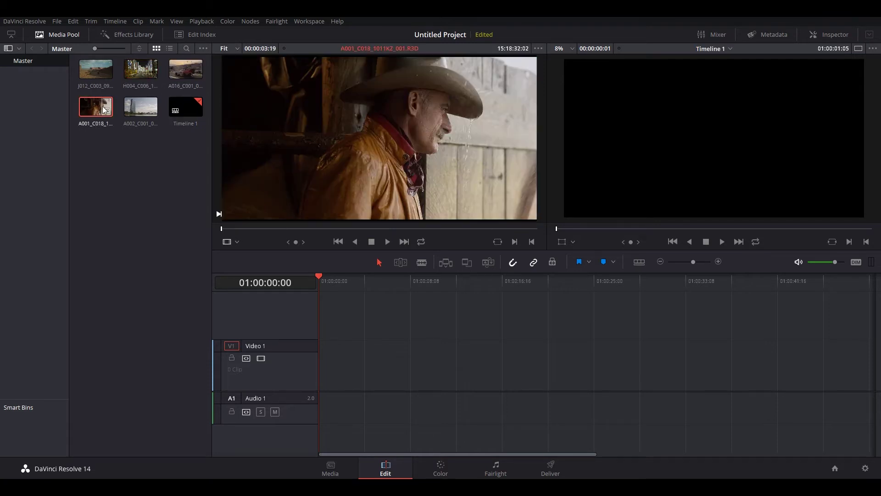
pyautogui.click(330, 468)
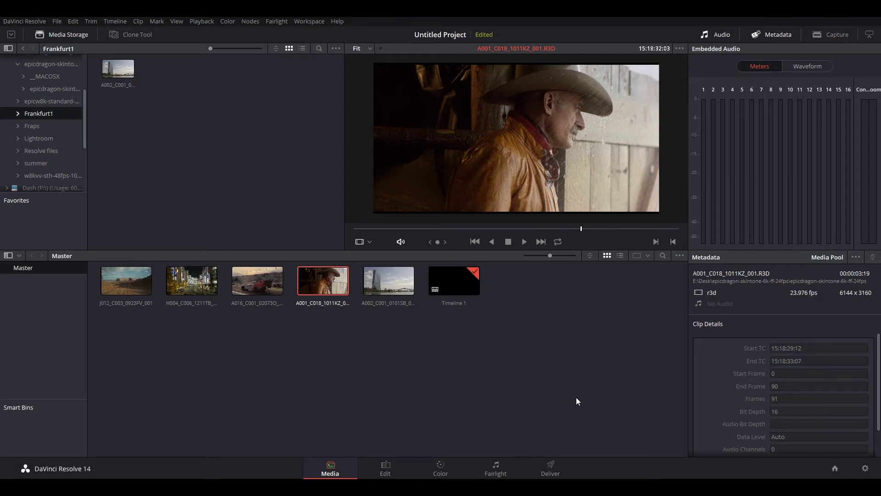
# Step: Append the A001_C018 cowboy clip to Timeline 1 with F9 and play it back
pyautogui.click(383, 469)
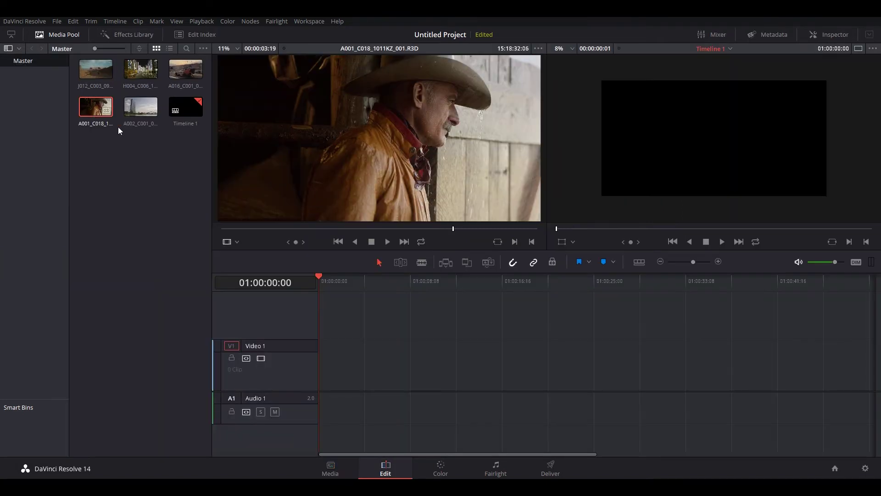
pyautogui.press('F9')
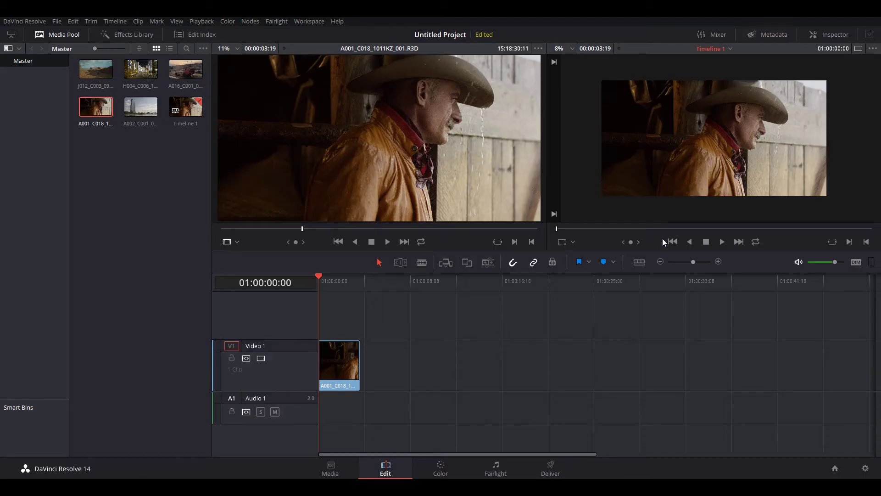
pyautogui.click(721, 241)
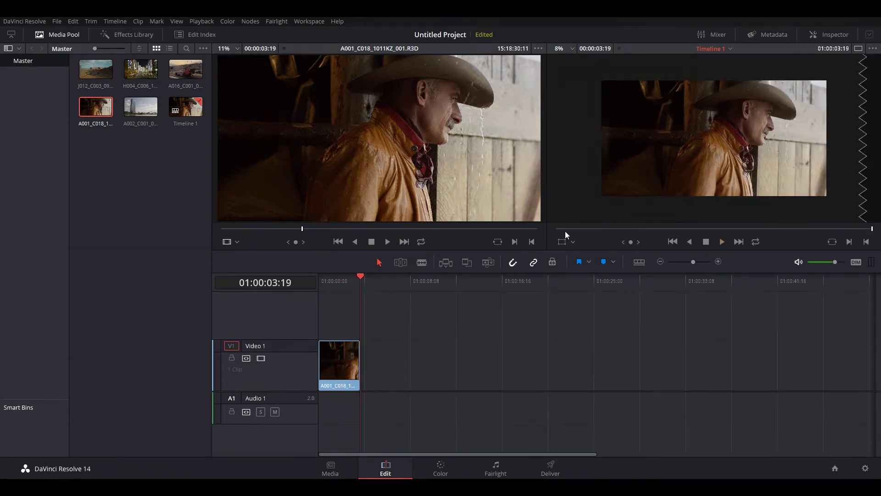
pyautogui.click(673, 241)
pyautogui.click(723, 242)
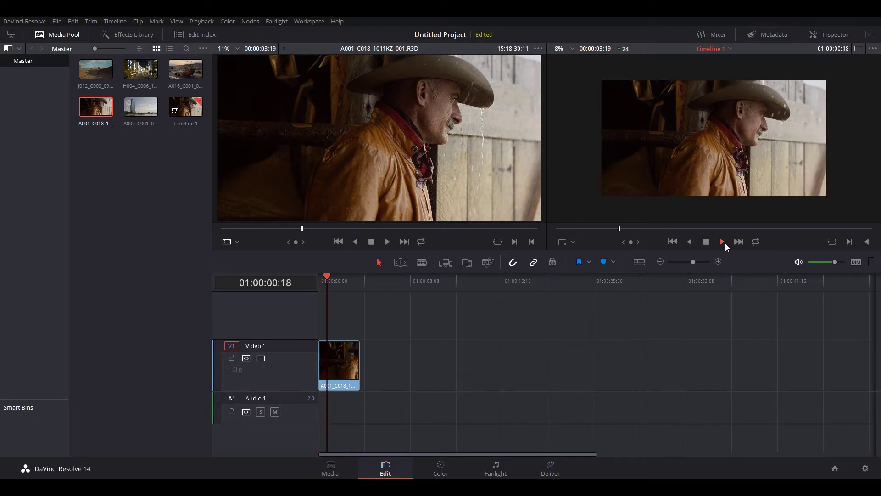
pyautogui.press('space')
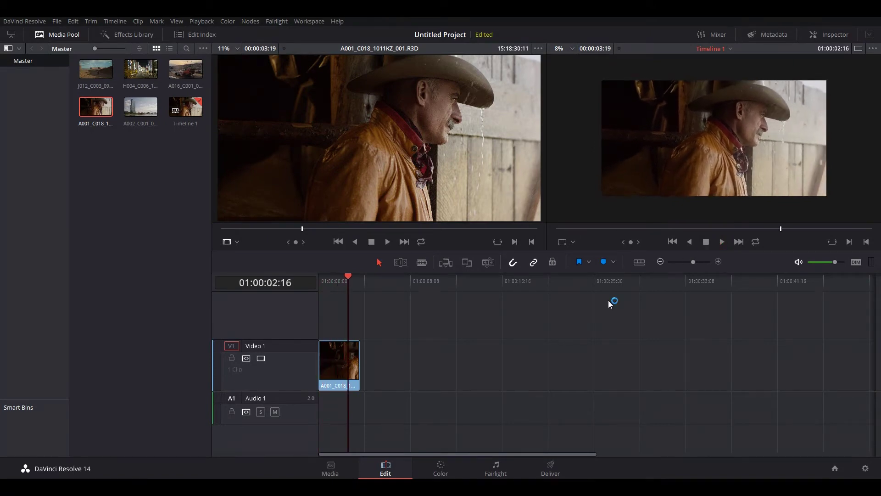
# Step: Play the cowboy clip through on the Color page, then stop it
pyautogui.click(443, 462)
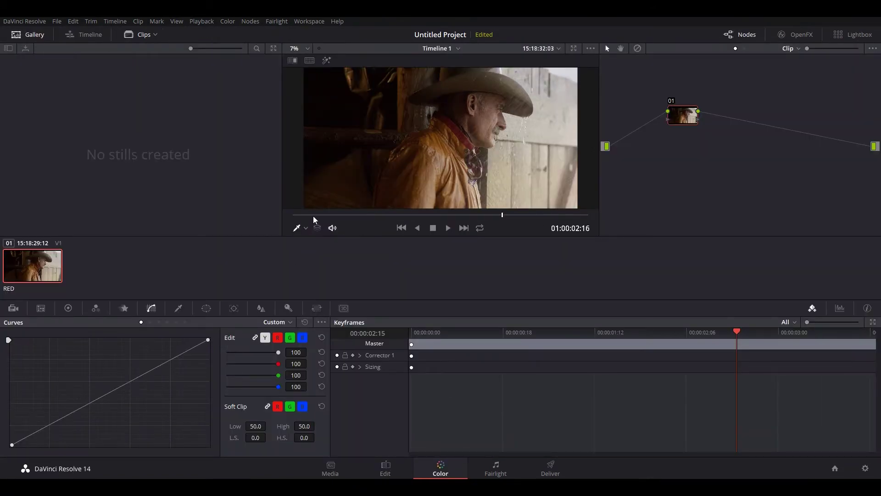
pyautogui.click(401, 228)
pyautogui.click(448, 227)
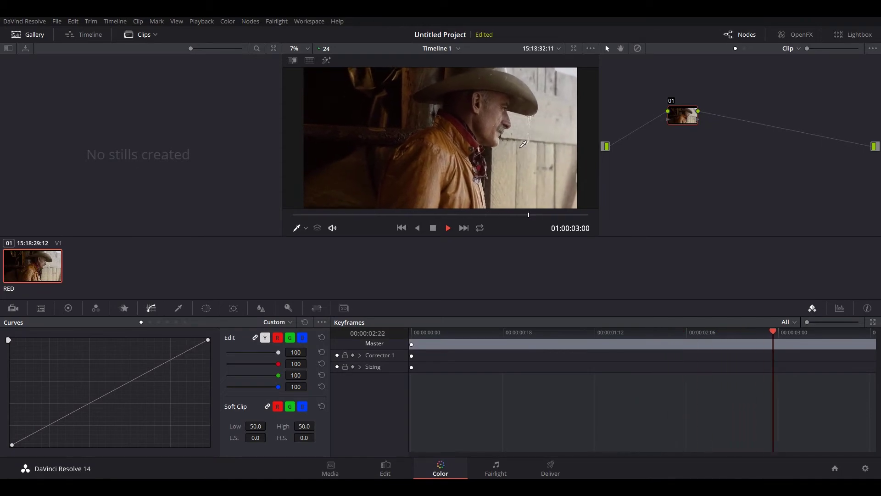
pyautogui.click(432, 229)
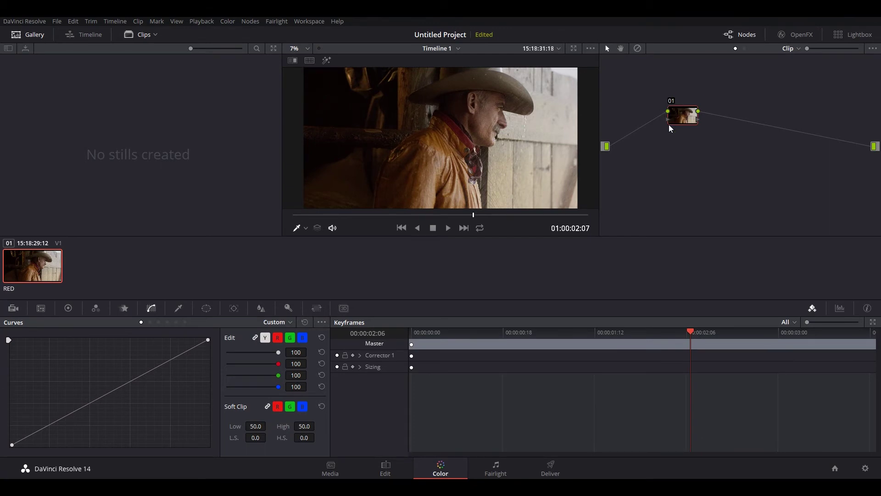
pyautogui.click(338, 461)
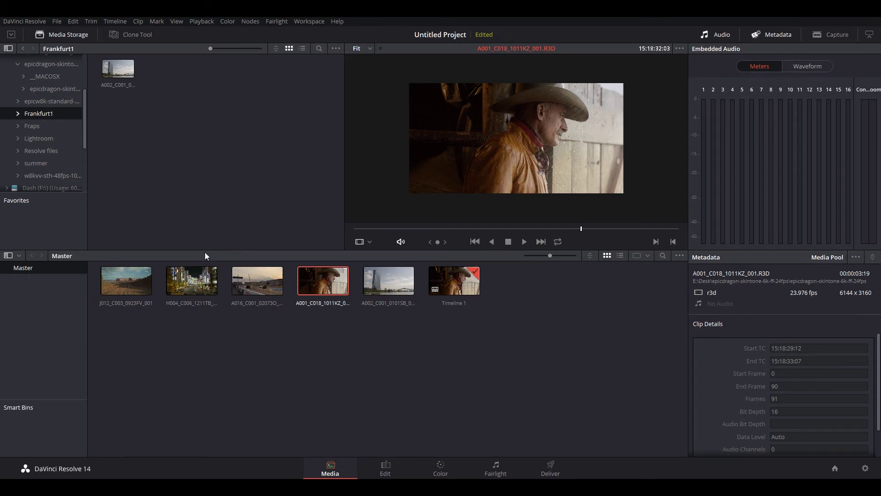
# Step: Select the A002_C001 Frankfurt skyline clip (5120 x 2700) and cue its preview to frame one
pyautogui.click(105, 76)
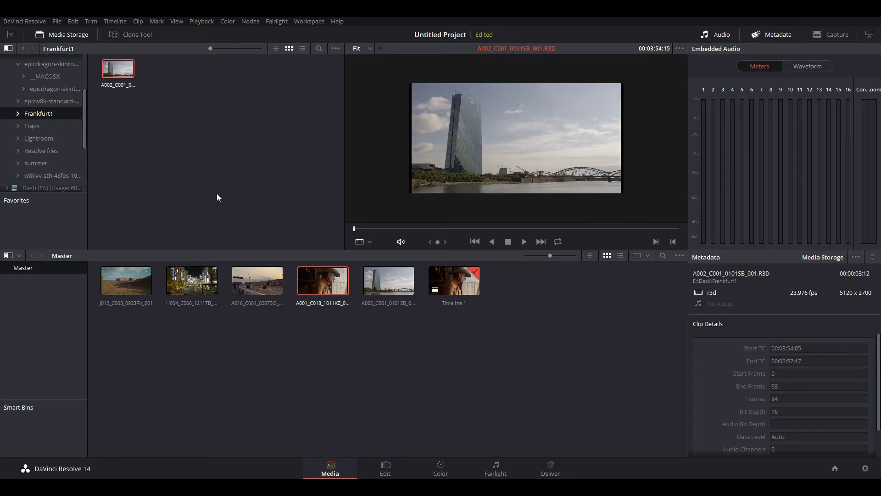
pyautogui.click(370, 277)
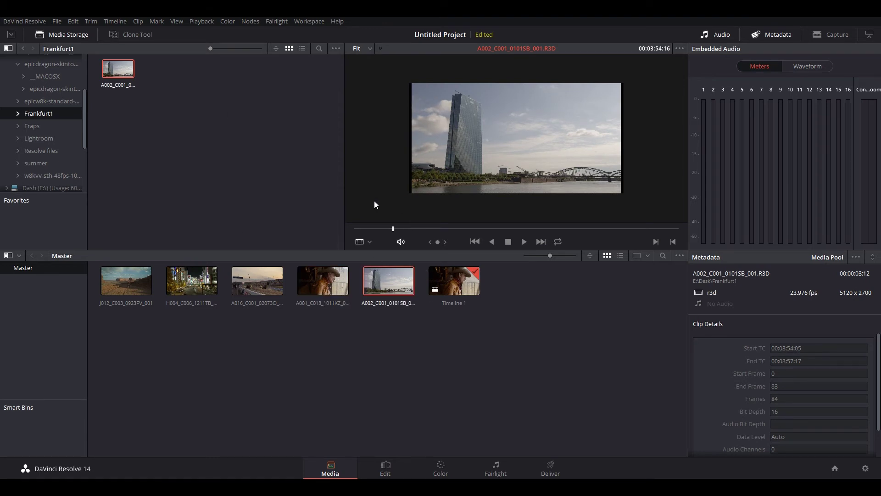
pyautogui.moveTo(363, 229); pyautogui.dragTo(353, 232)
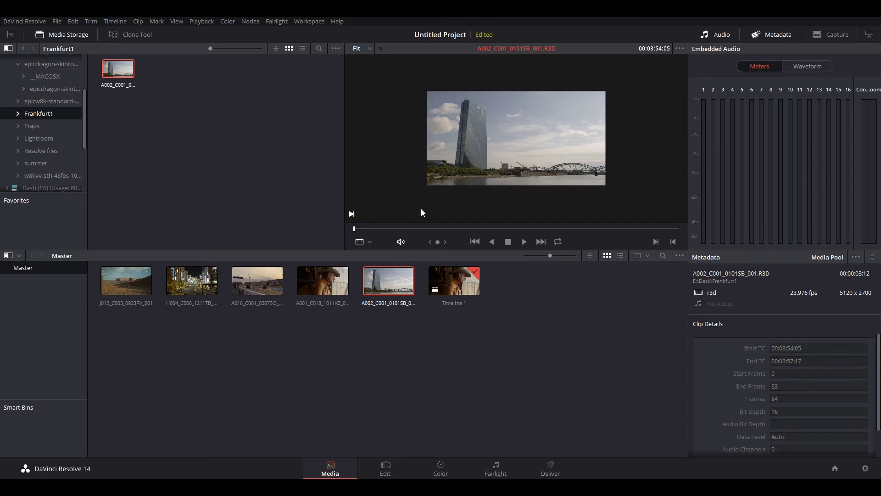
# Step: Swap the cowboy clip on Video 1 for A002_C001 and play it from the start
pyautogui.click(385, 468)
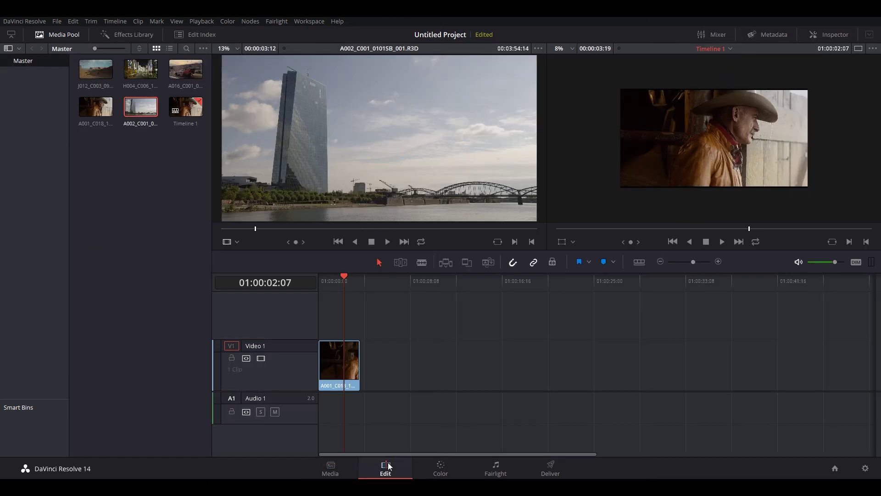
pyautogui.click(349, 375)
pyautogui.press('Delete')
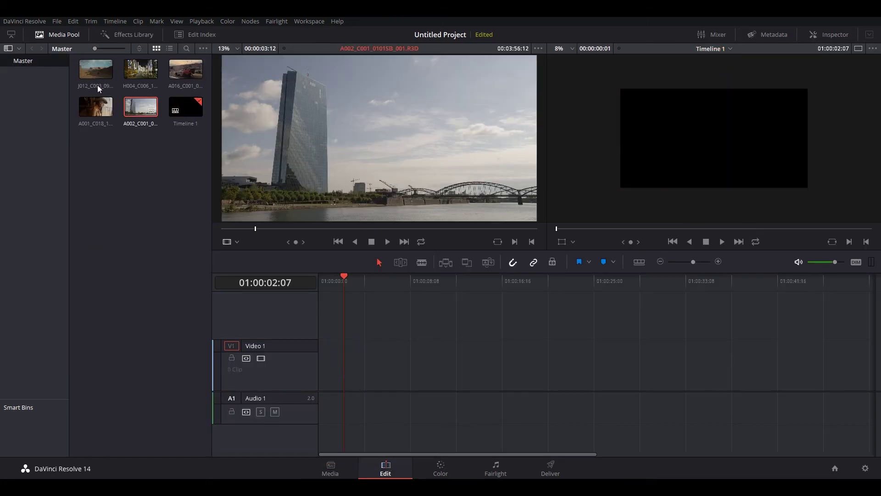
pyautogui.hotkey('shift', 'F12')
pyautogui.press('Home')
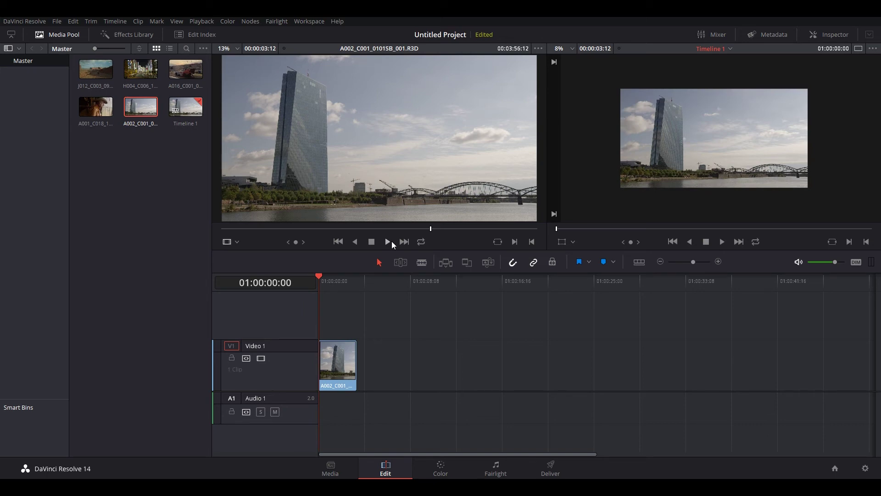
pyautogui.click(388, 243)
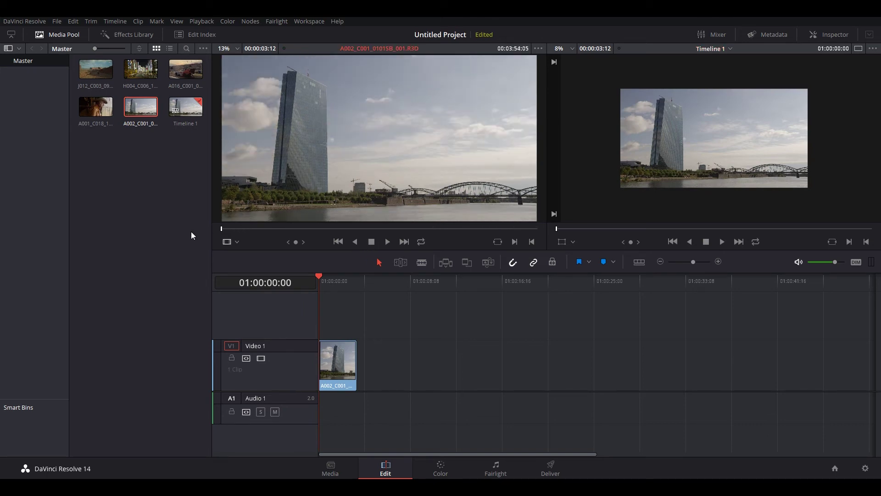
pyautogui.click(387, 242)
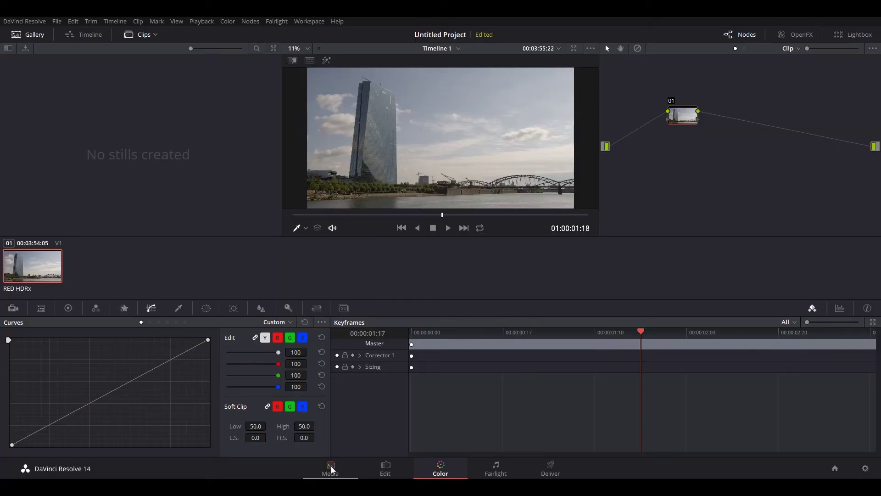
# Step: Pick the A016_C001 drag-racing clip (3840 x 2160) in the Media Pool for editing
pyautogui.click(333, 470)
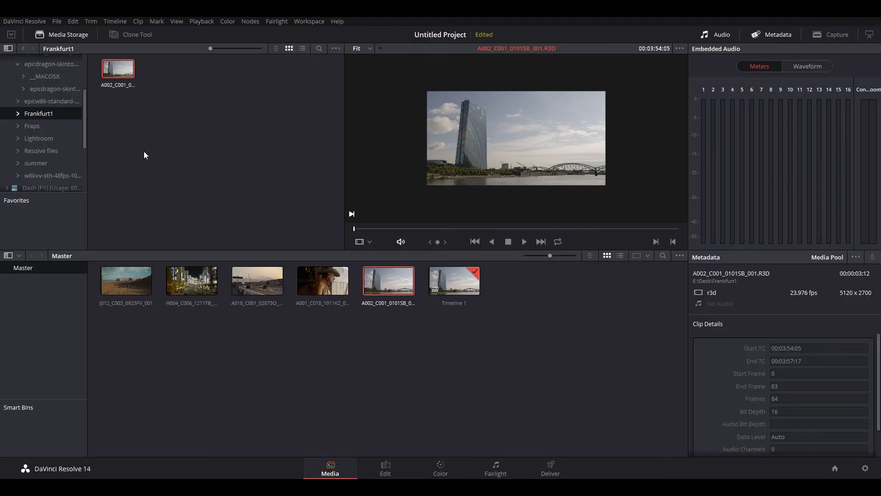
pyautogui.click(249, 277)
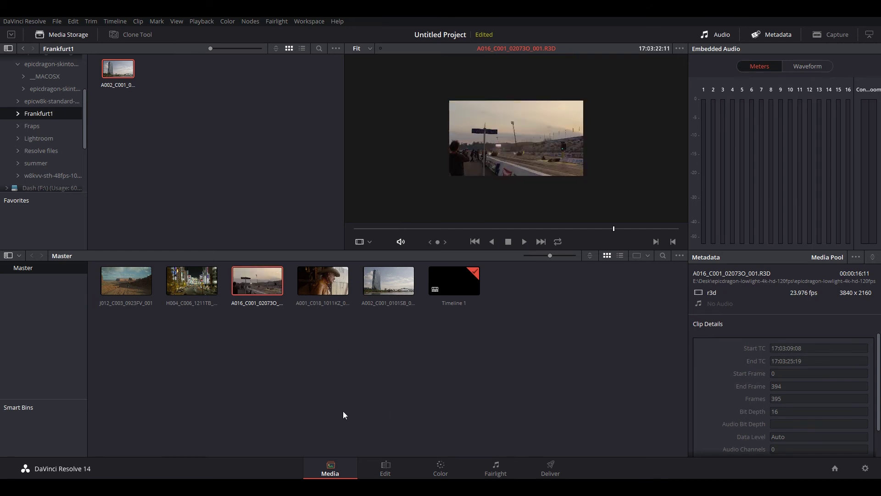
pyautogui.click(385, 468)
# Step: Replace the skyline clip on Video 1 with A016_C001 and play the timeline from the start
pyautogui.moveTo(169, 73); pyautogui.dragTo(265, 363)
pyautogui.press('Home')
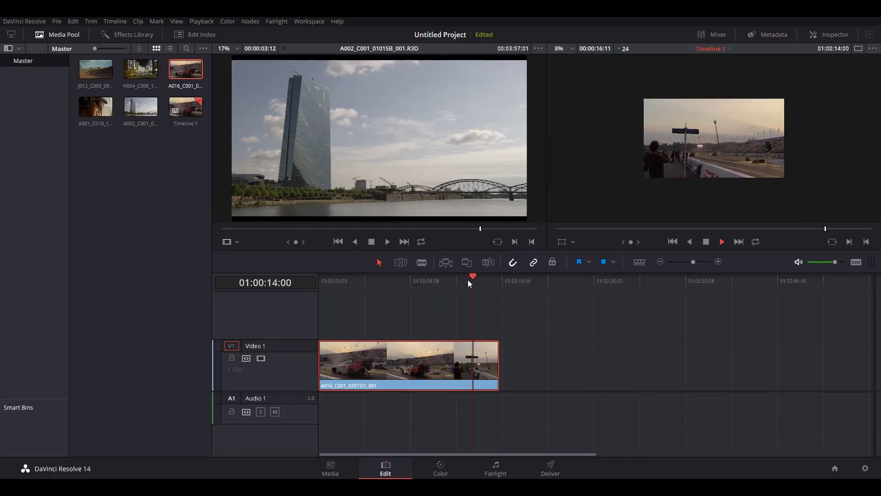
pyautogui.moveTo(467, 280); pyautogui.dragTo(313, 280)
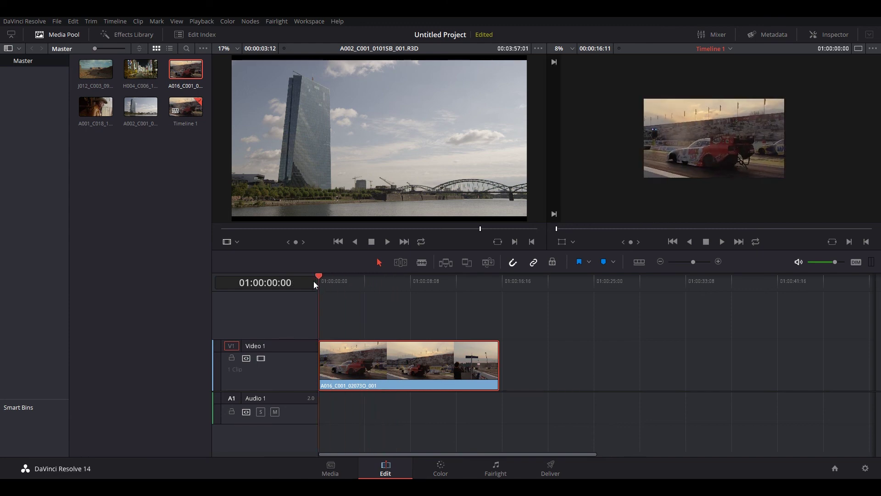
pyautogui.press('space')
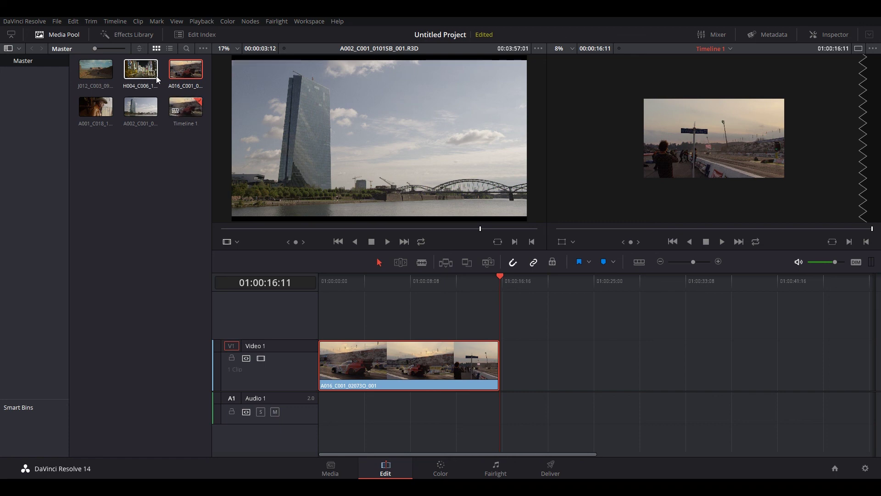
# Step: Load H004_C006_1211TB_001 in the source viewer and play it
pyautogui.click(138, 73)
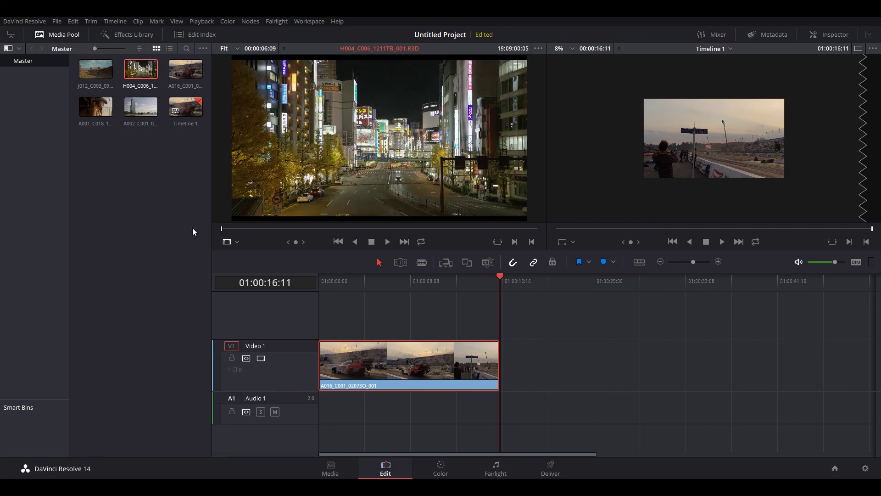
pyautogui.click(388, 241)
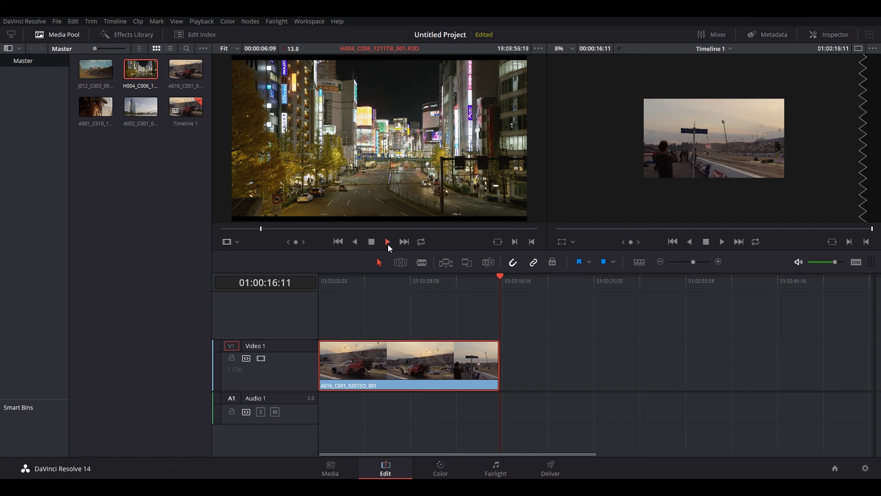